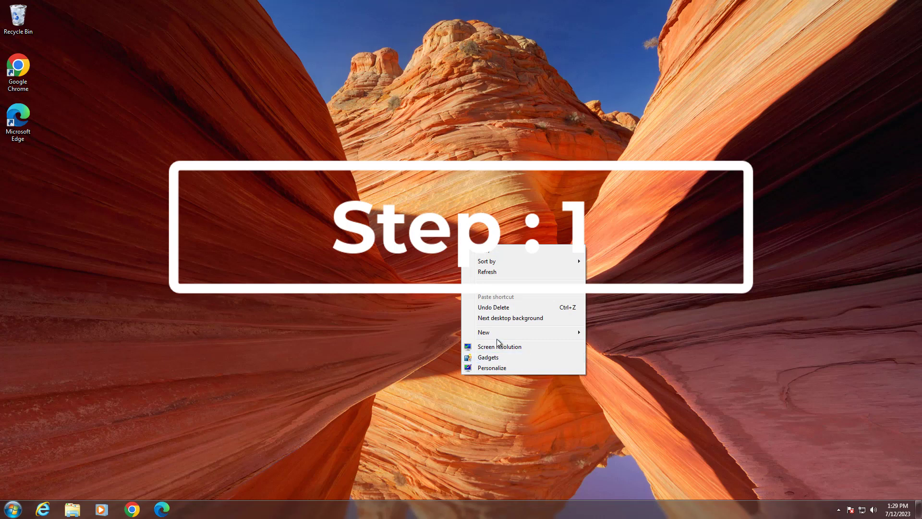
# Step: Create a new folder on the desktop and name it Shared Folder
pyautogui.click(495, 332)
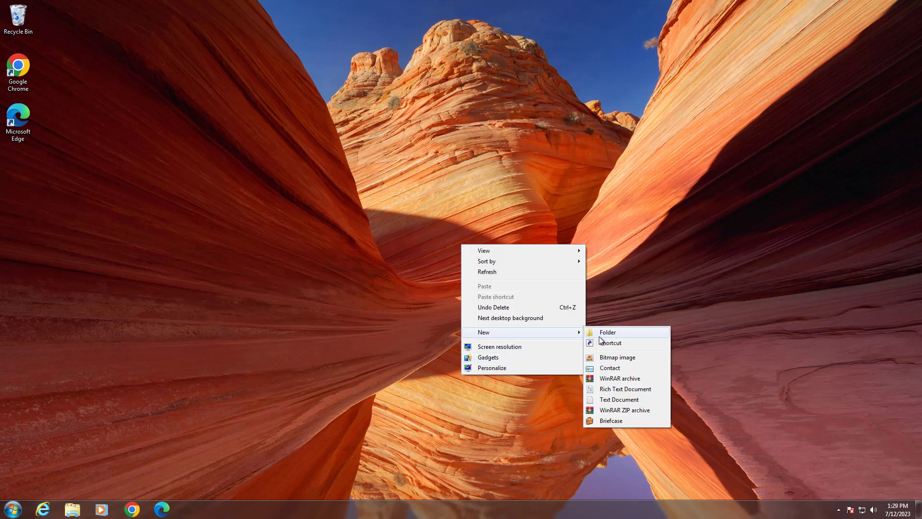
pyautogui.click(607, 334)
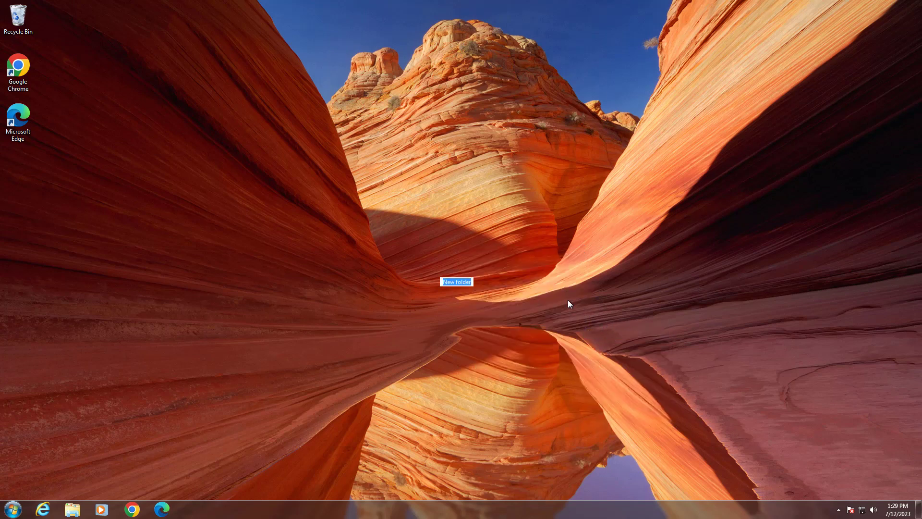
pyautogui.write('S')
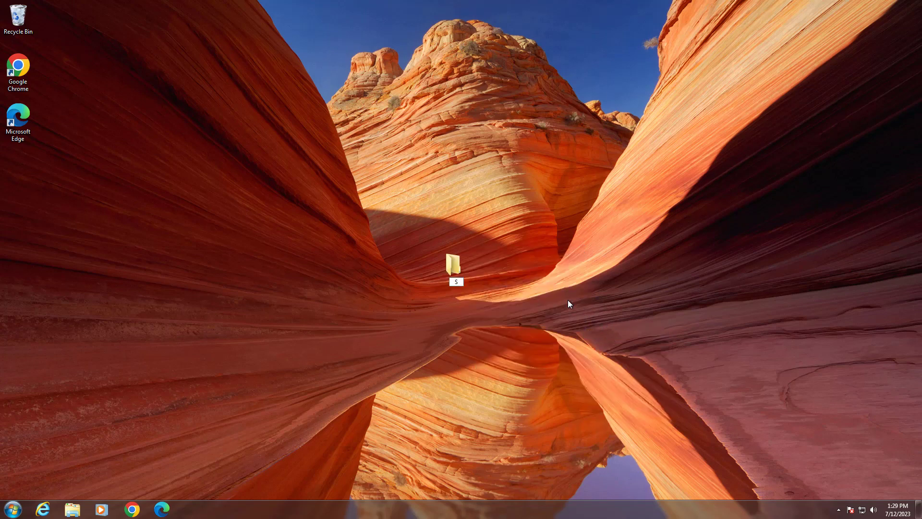
pyautogui.write('hared Folder')
pyautogui.press('Return')
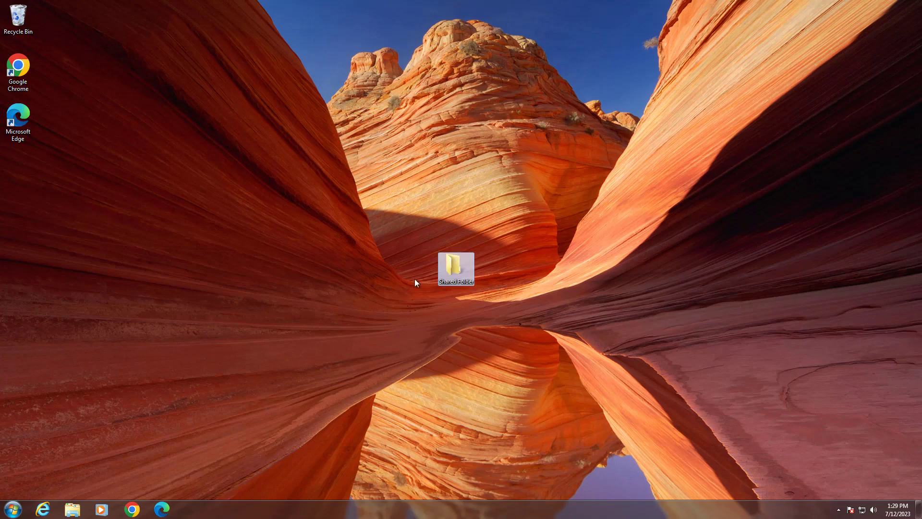
# Step: Share the desktop's Shared Folder over the network with Everyone at the Read/Write permission level
pyautogui.rightClick(455, 267)
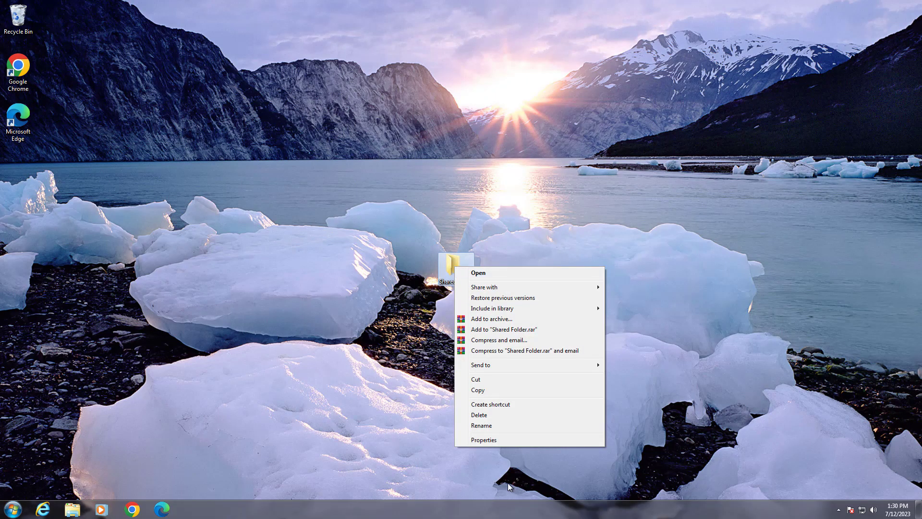
pyautogui.click(501, 440)
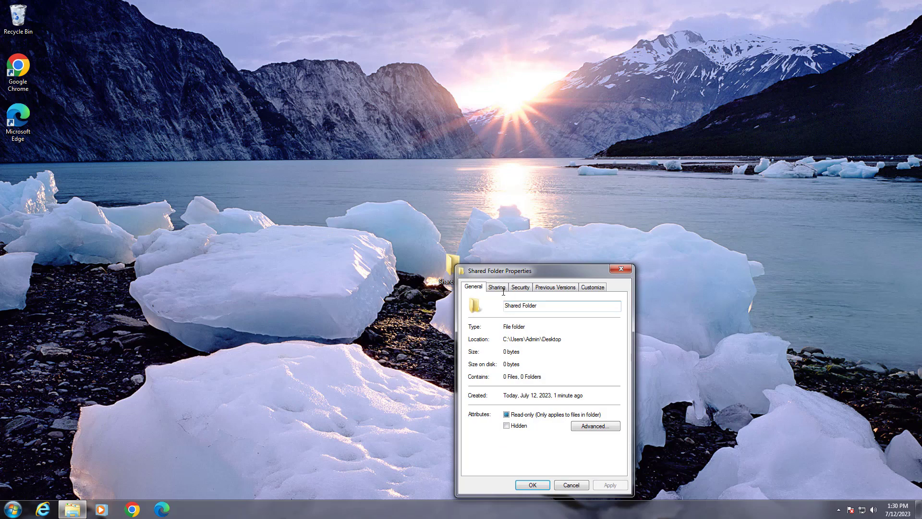
pyautogui.click(501, 288)
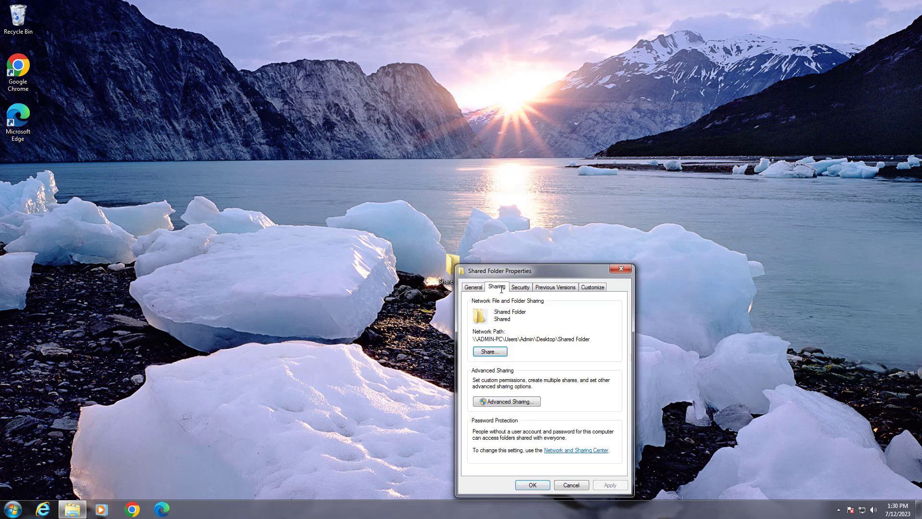
pyautogui.click(500, 353)
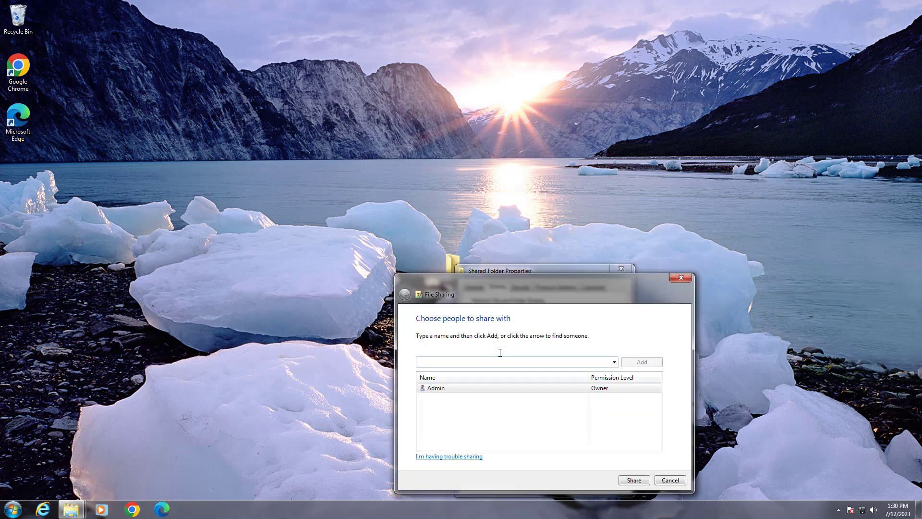
pyautogui.click(614, 362)
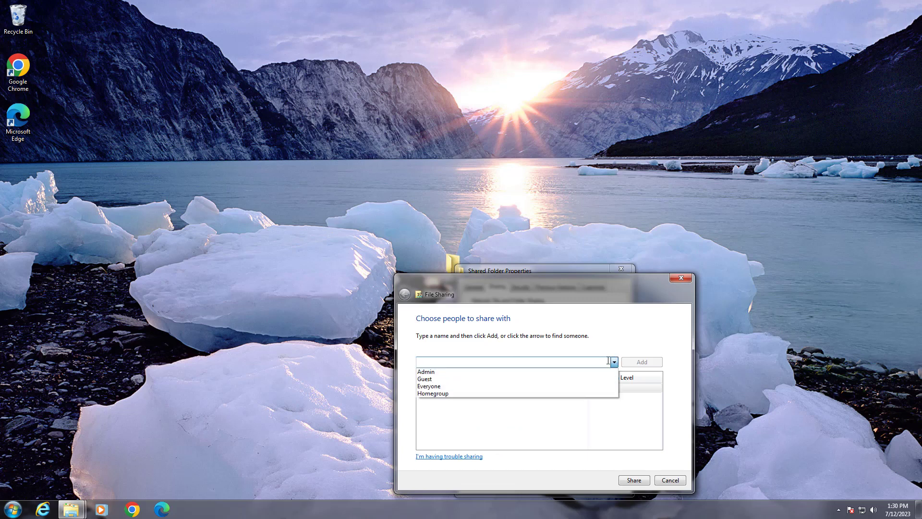
pyautogui.click(430, 385)
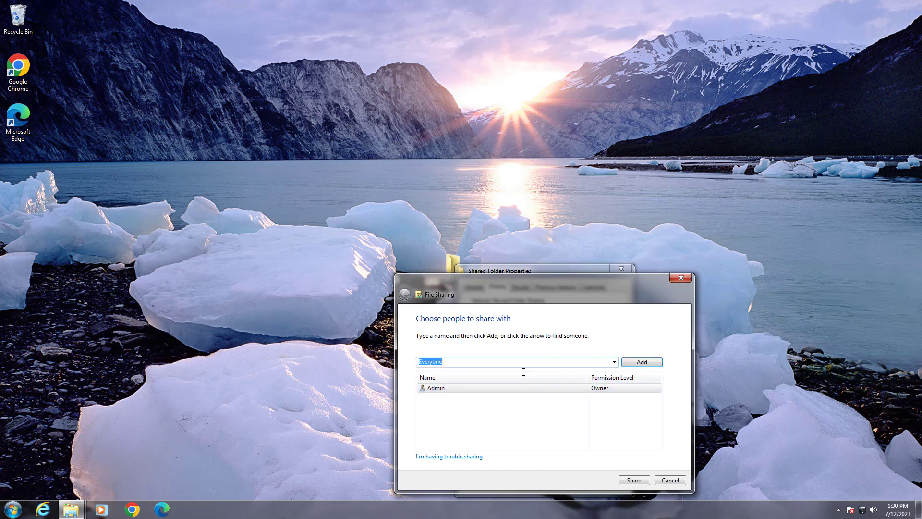
pyautogui.click(632, 361)
pyautogui.click(608, 397)
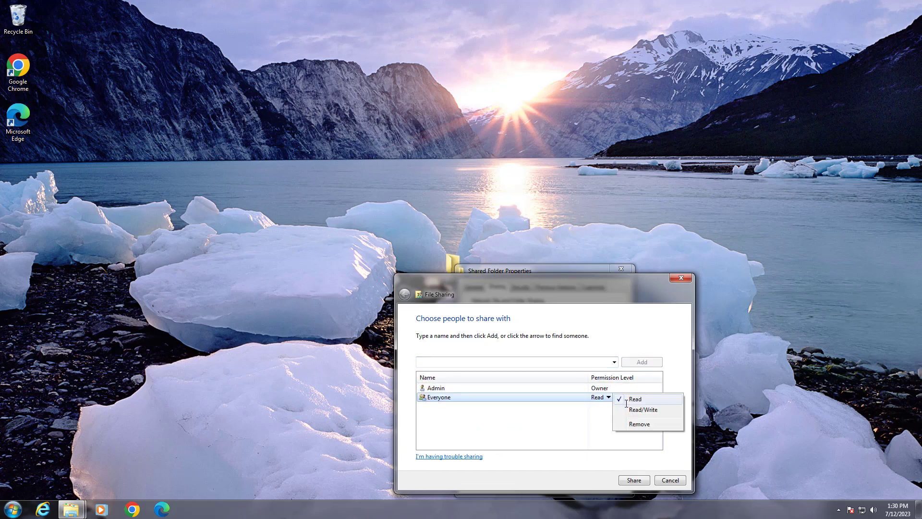
pyautogui.click(641, 409)
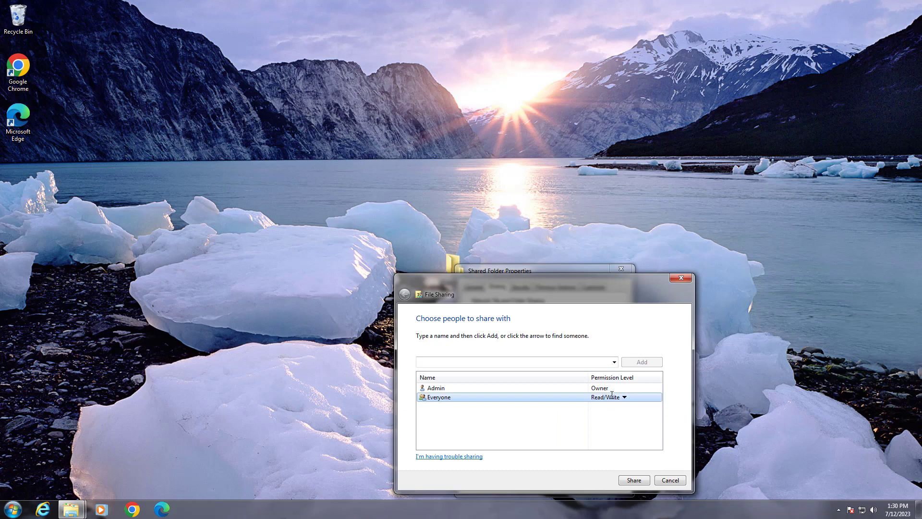
pyautogui.click(634, 480)
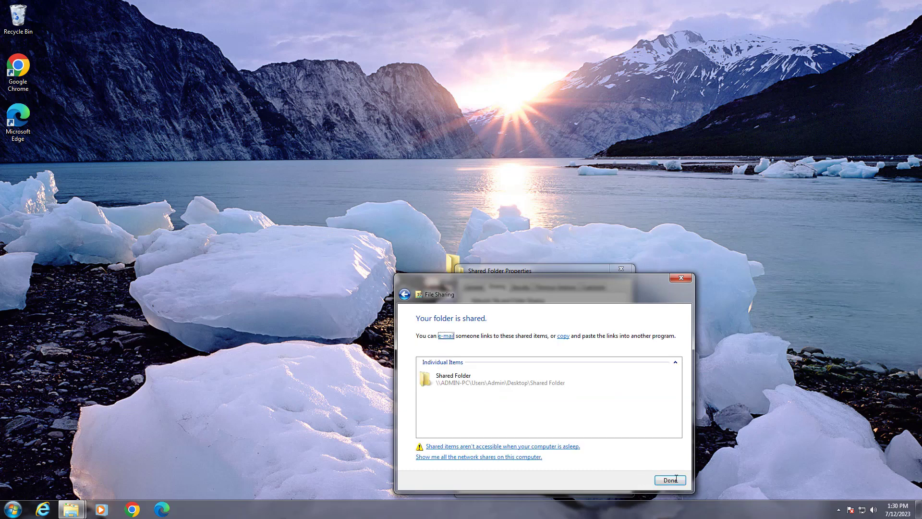
pyautogui.click(676, 479)
# Step: Turn on Share this folder in Shared Folder's advanced sharing settings and allow Everyone Full Control in its share permissions
pyautogui.click(521, 405)
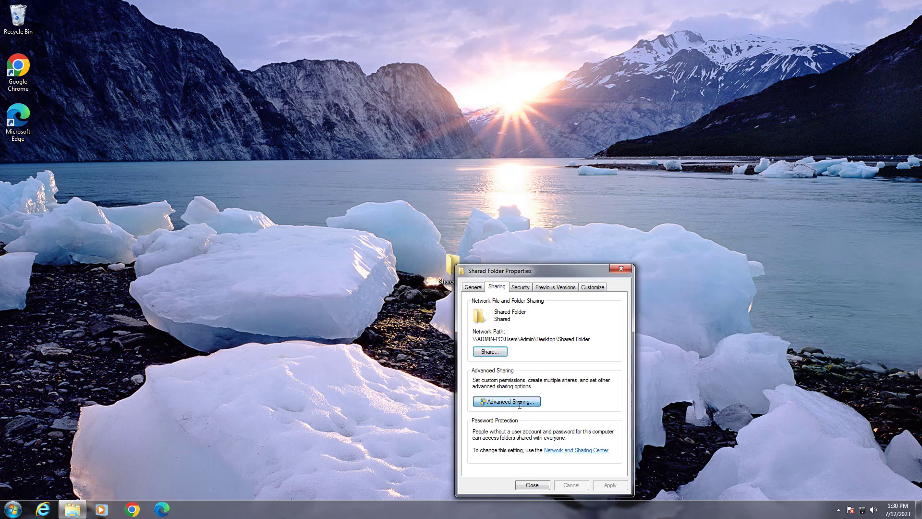
pyautogui.click(473, 304)
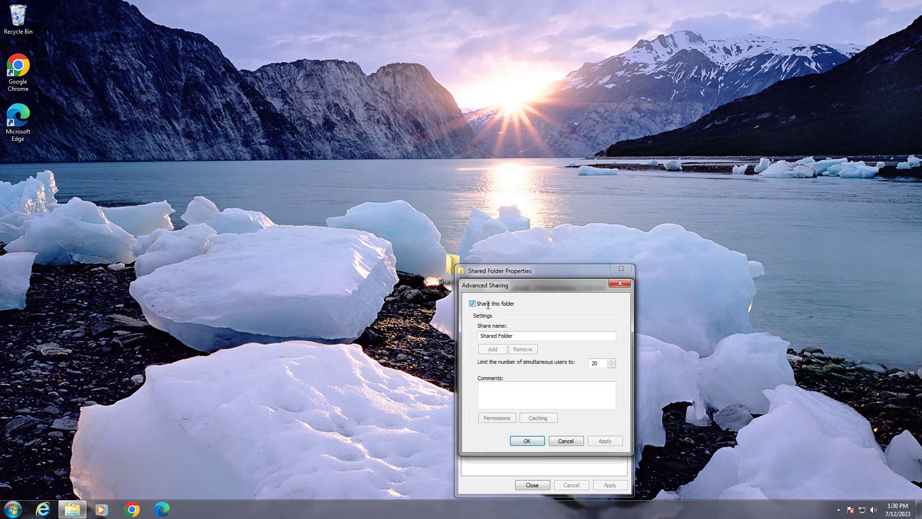
pyautogui.click(508, 418)
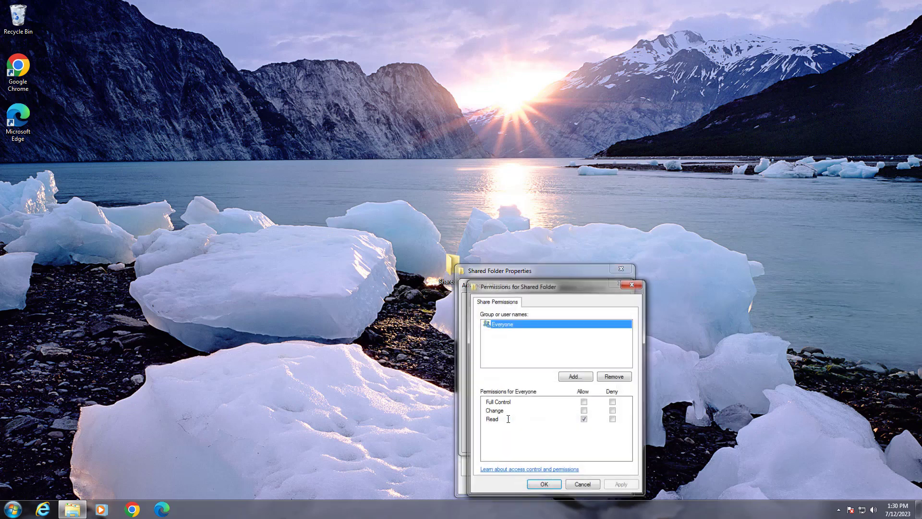
pyautogui.click(584, 402)
pyautogui.click(621, 485)
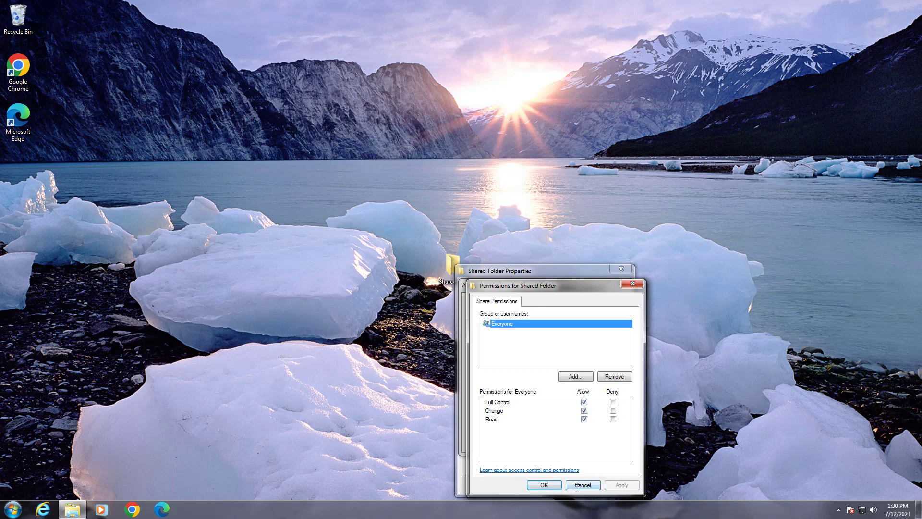
pyautogui.click(554, 486)
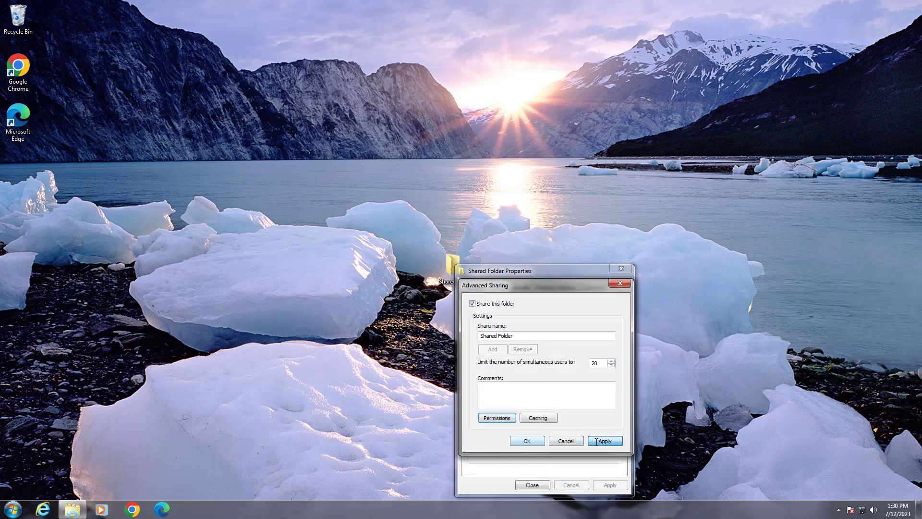
pyautogui.click(526, 441)
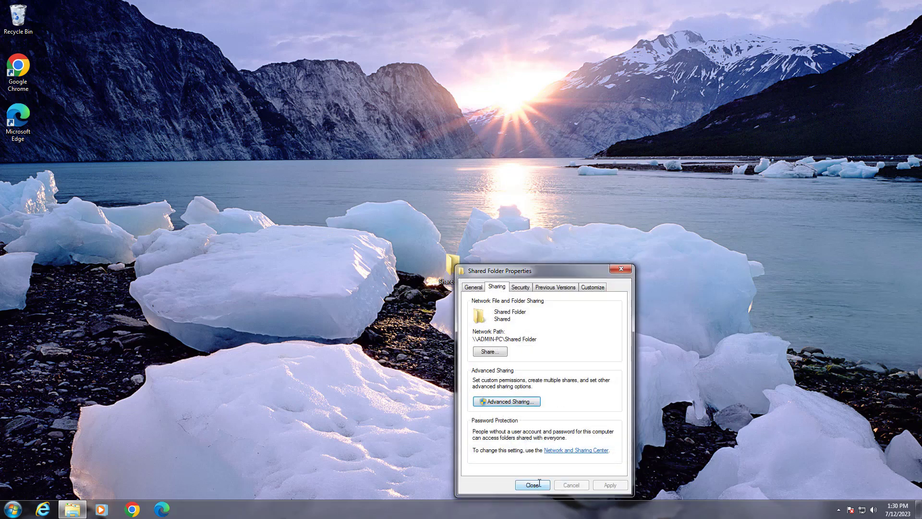
# Step: Add the Everyone group to Shared Folder's security permissions
pyautogui.click(519, 286)
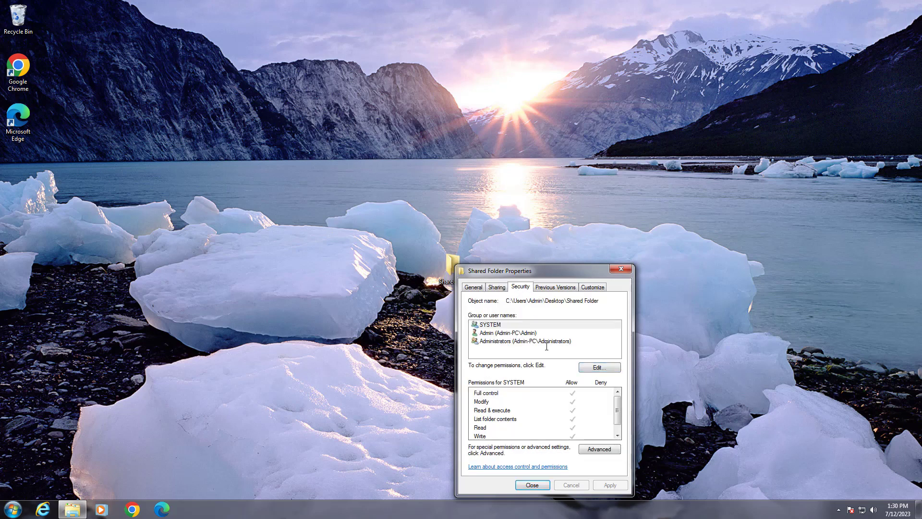
pyautogui.click(604, 368)
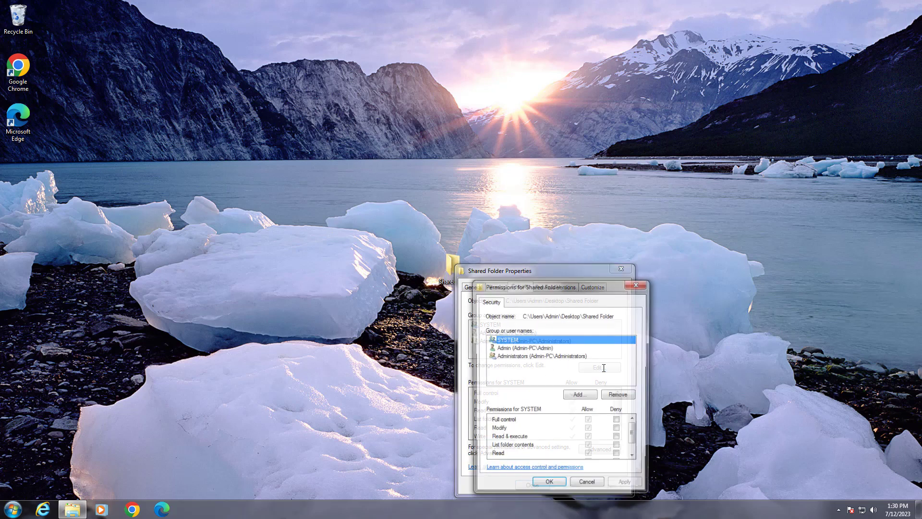
pyautogui.click(581, 395)
pyautogui.write('e')
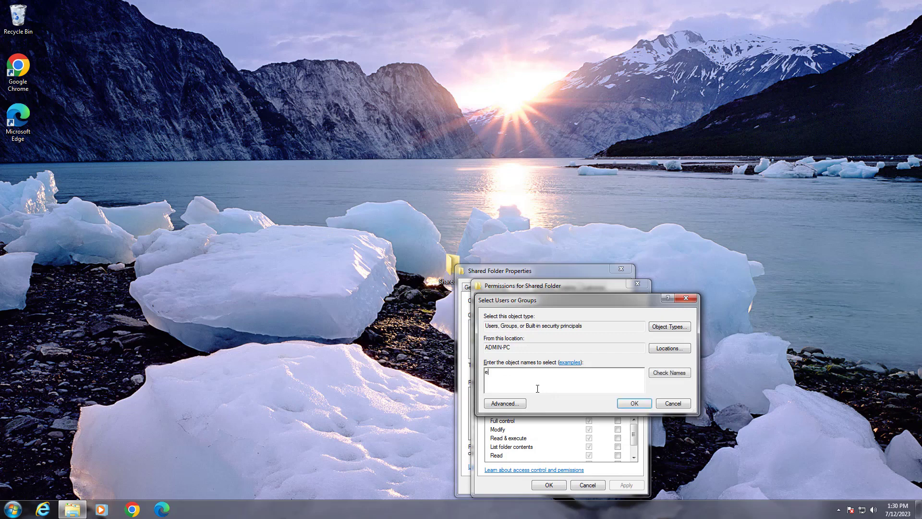
pyautogui.write('veryone')
pyautogui.click(668, 373)
pyautogui.click(634, 403)
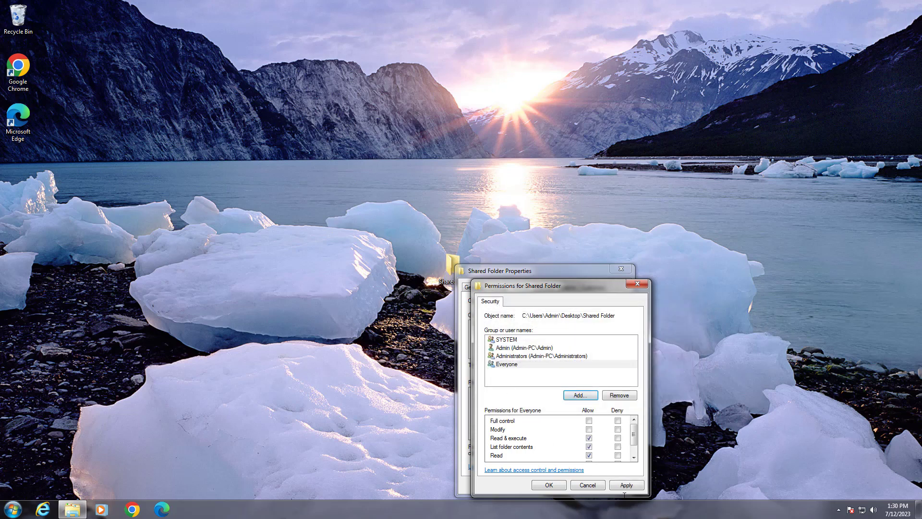
# Step: Allow Everyone Full control in Shared Folder's security permissions, apply the change and close the folder properties
pyautogui.click(589, 421)
pyautogui.click(637, 487)
pyautogui.click(552, 485)
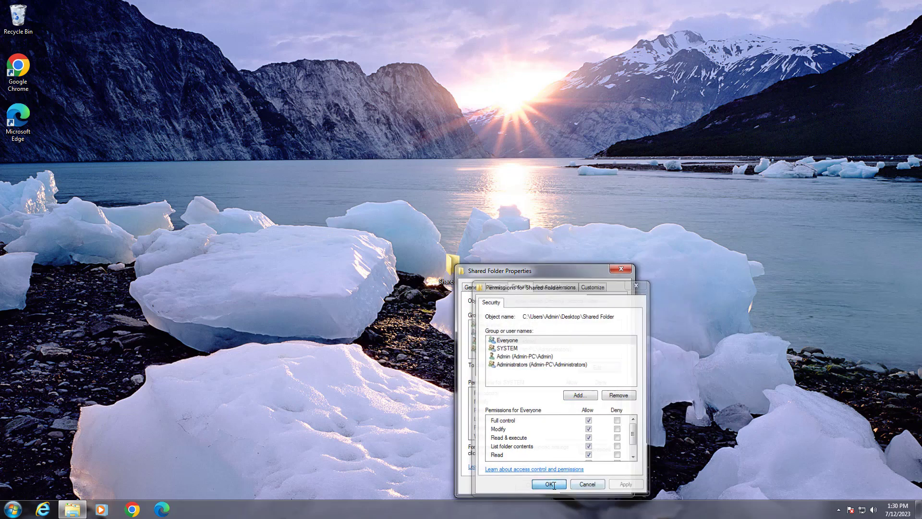
pyautogui.click(532, 485)
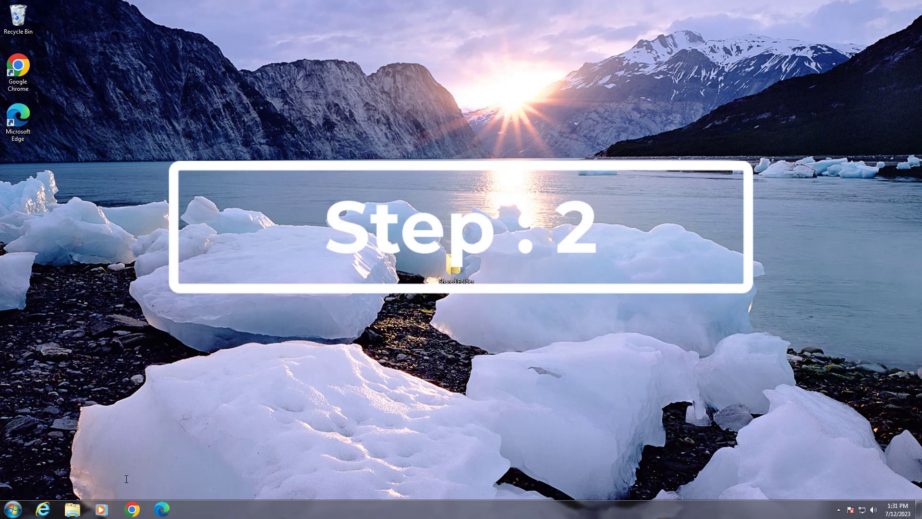
# Step: Search for regedit and launch Registry Editor as administrator
pyautogui.press('super')
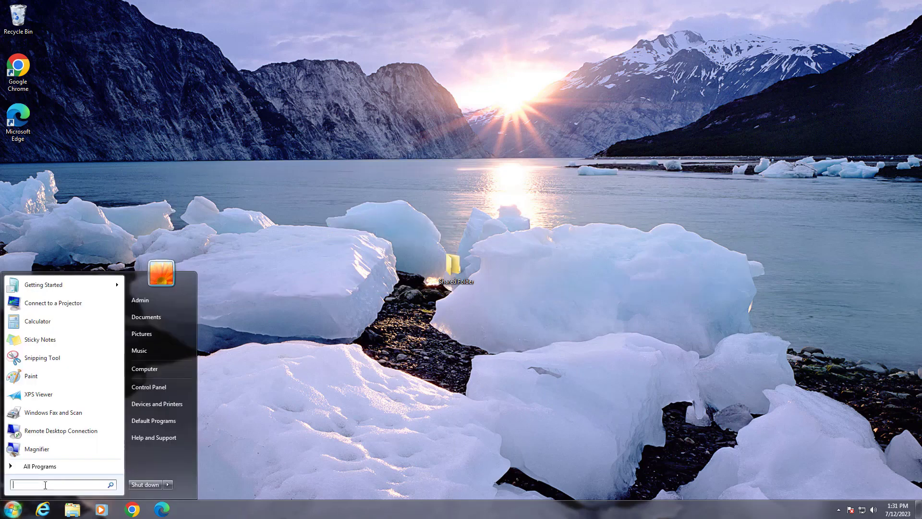
pyautogui.write('regedit')
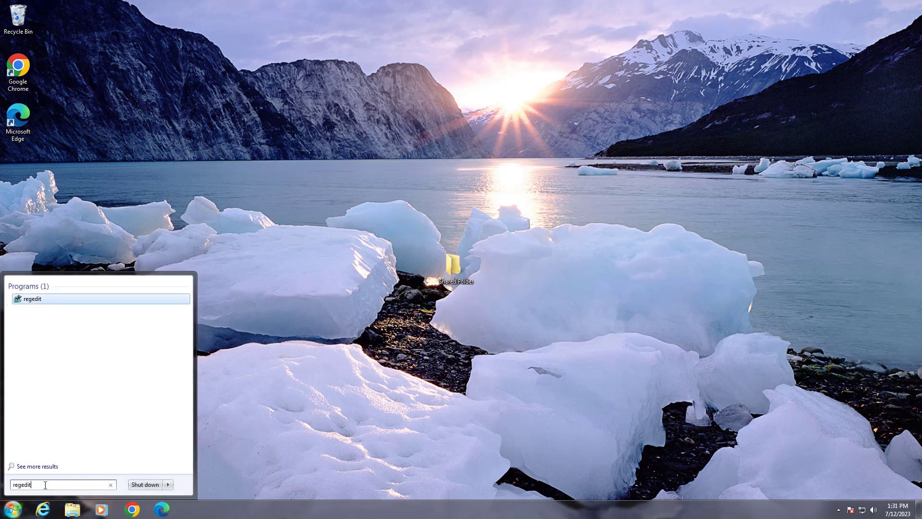
pyautogui.rightClick(38, 296)
pyautogui.click(72, 313)
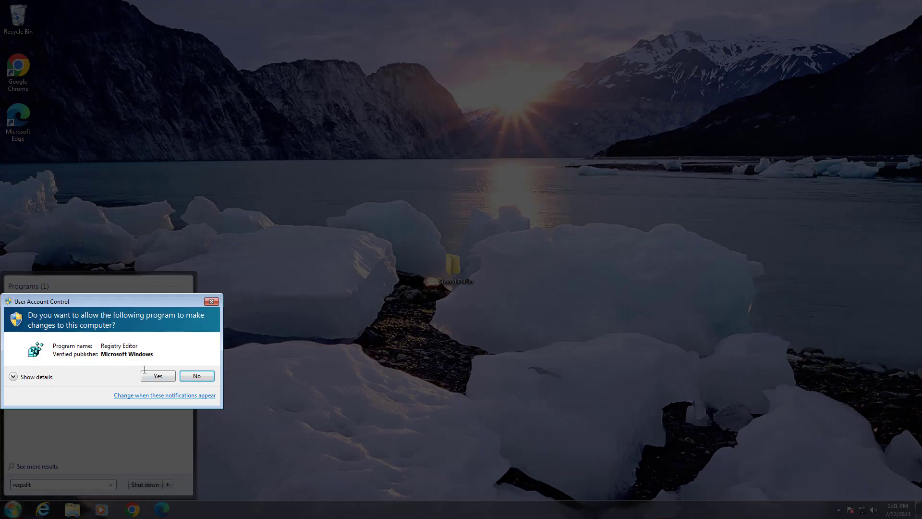
pyautogui.click(155, 376)
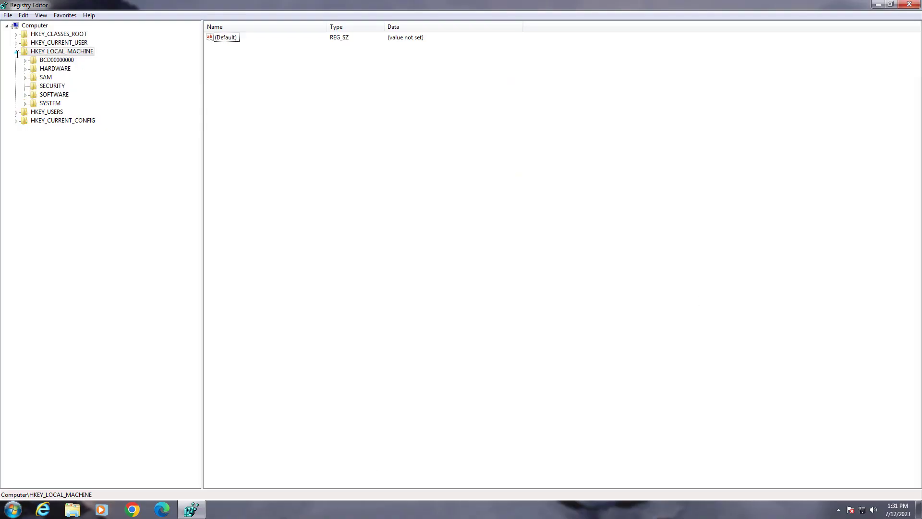
# Step: Expand the registry tree to HKEY_LOCAL_MACHINE\SYSTEM\CurrentControlSet\services
pyautogui.click(17, 52)
pyautogui.click(17, 52)
pyautogui.click(50, 103)
pyautogui.click(25, 104)
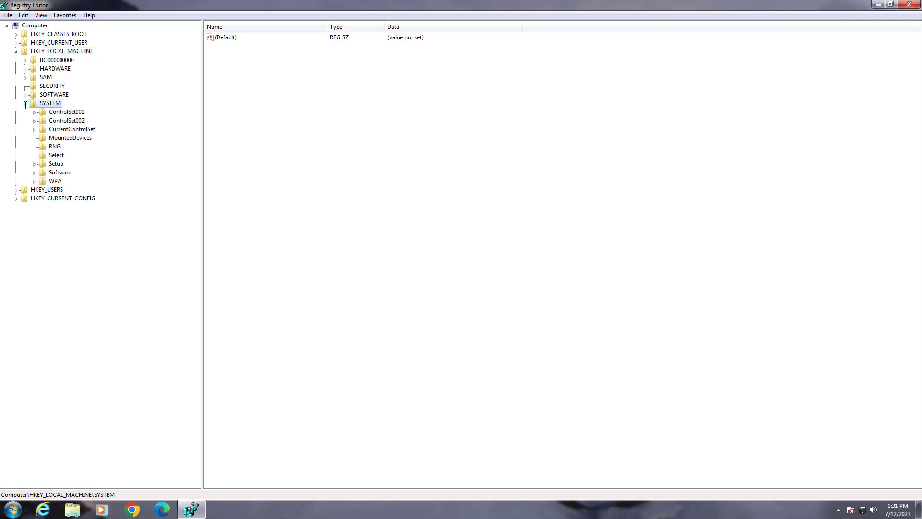
pyautogui.click(79, 130)
pyautogui.click(34, 130)
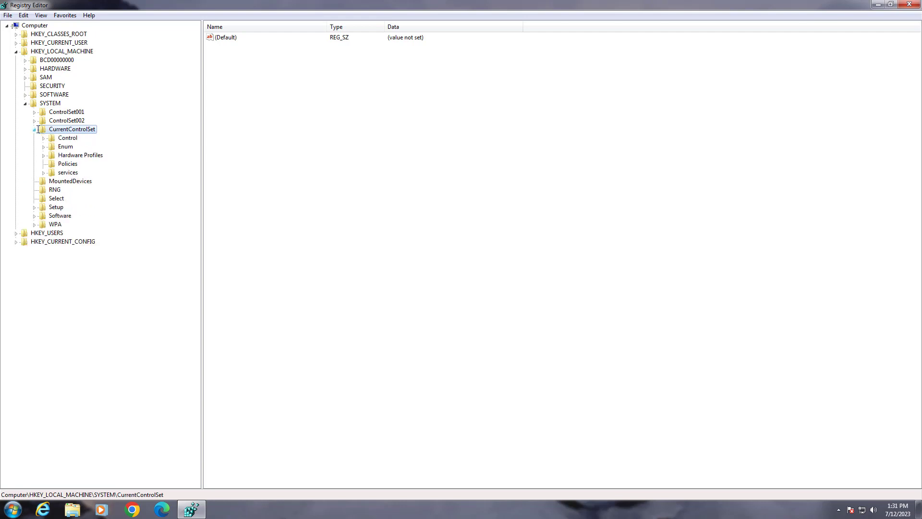
pyautogui.click(68, 173)
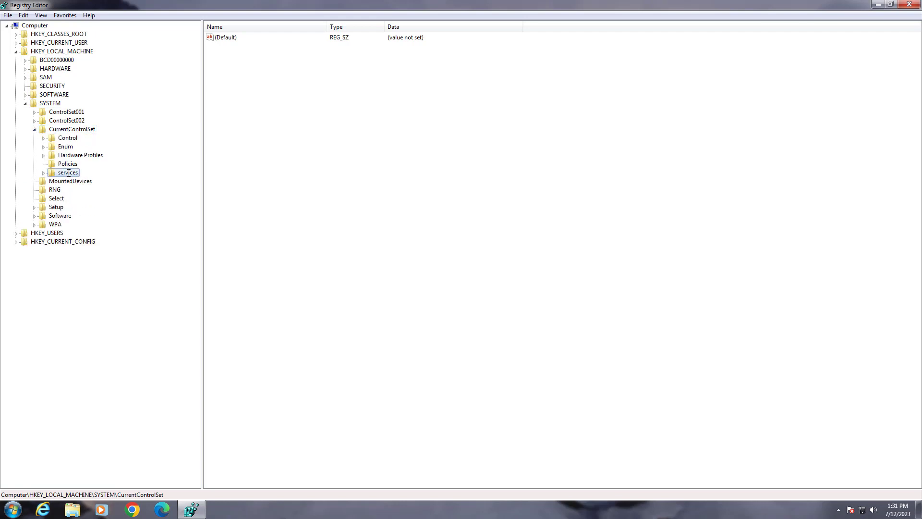
pyautogui.click(43, 173)
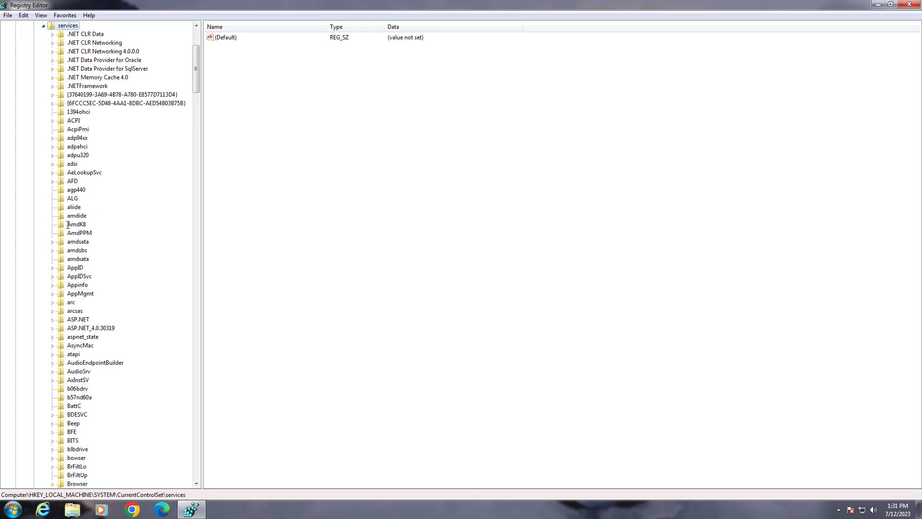
# Step: Open the Parameters key under LanmanWorkstation within the services branch
pyautogui.click(68, 224)
pyautogui.press('l')
pyautogui.scroll(-7, 115, 312)
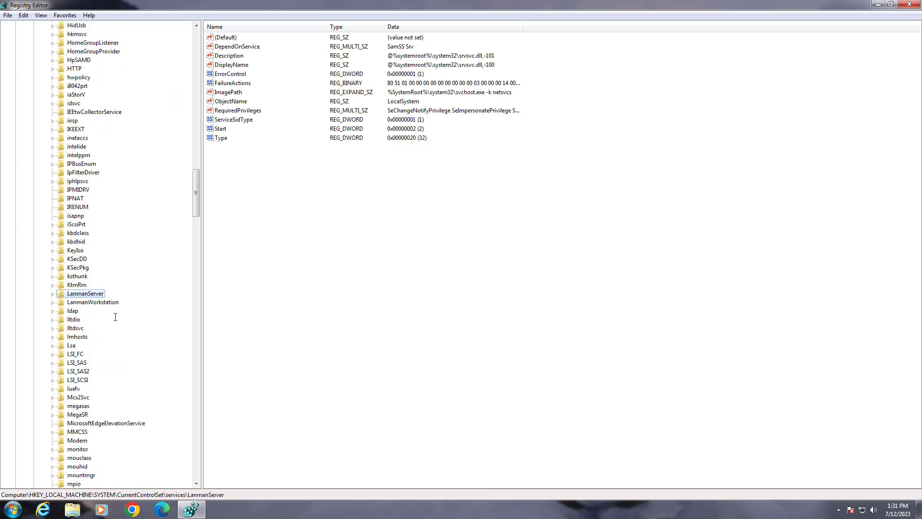
pyautogui.click(90, 303)
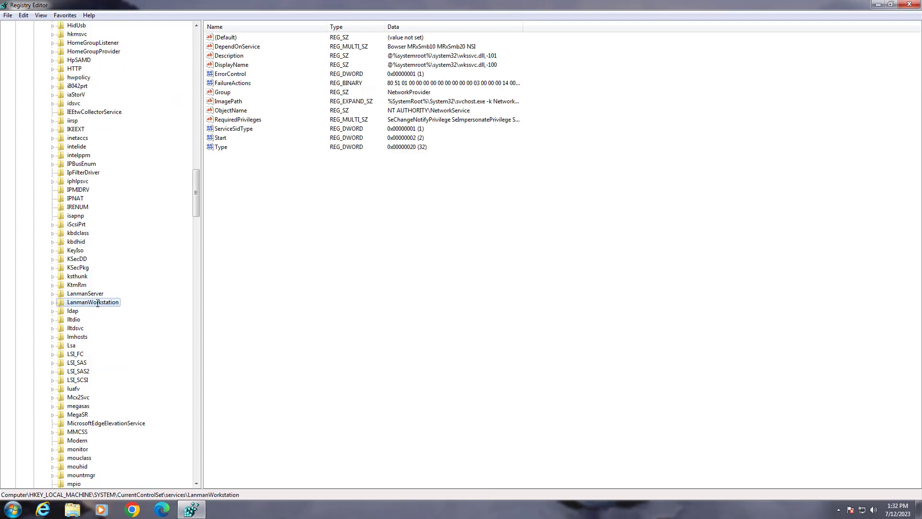
pyautogui.doubleClick(77, 302)
pyautogui.click(91, 328)
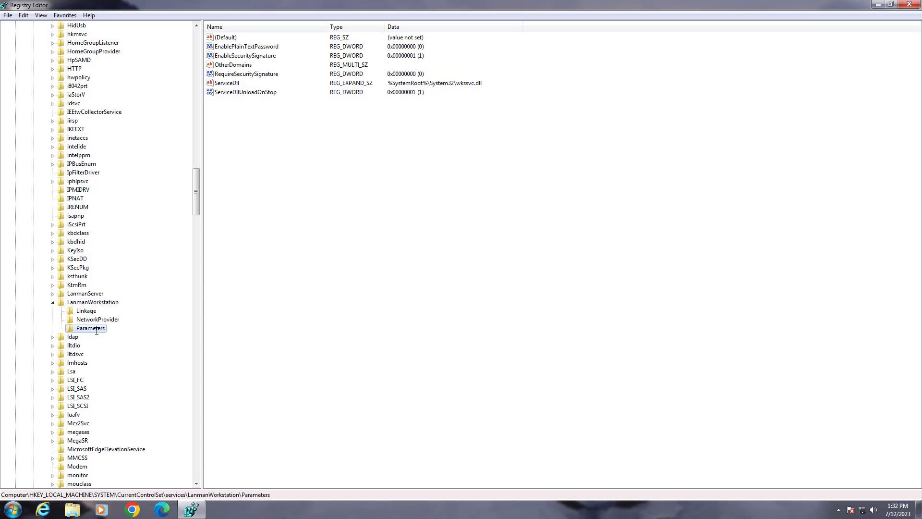
# Step: Create a DWORD (32-bit) value named AllowInsecureGuestAuth in the LanmanWorkstation Parameters key
pyautogui.rightClick(248, 160)
pyautogui.moveTo(273, 169)
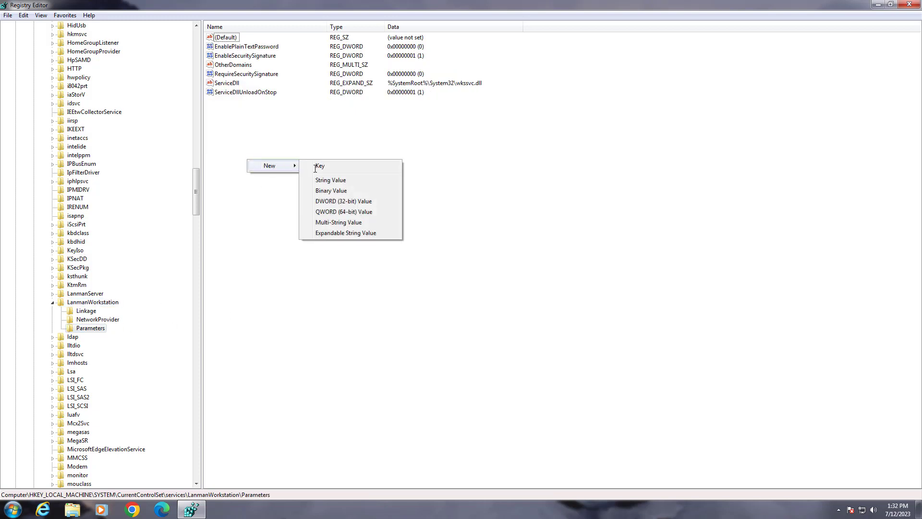
pyautogui.click(352, 202)
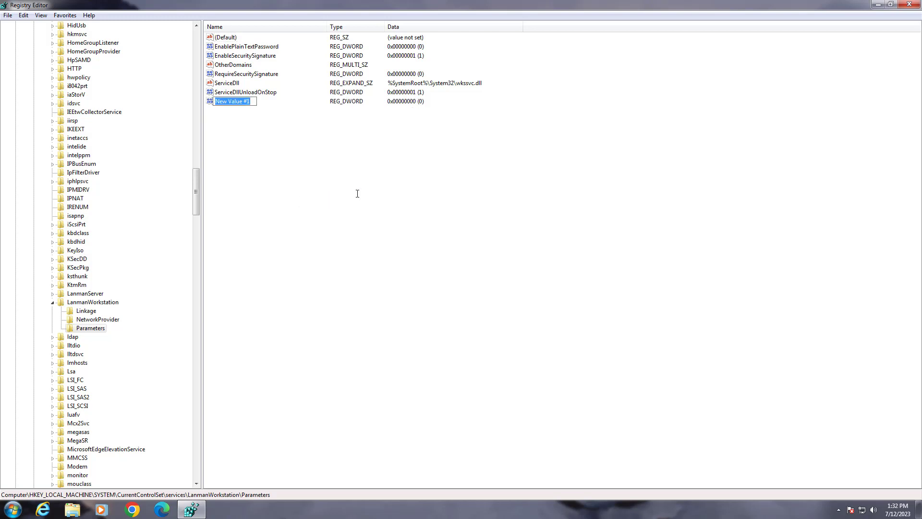
pyautogui.write('AllowInsecureGuestAuth')
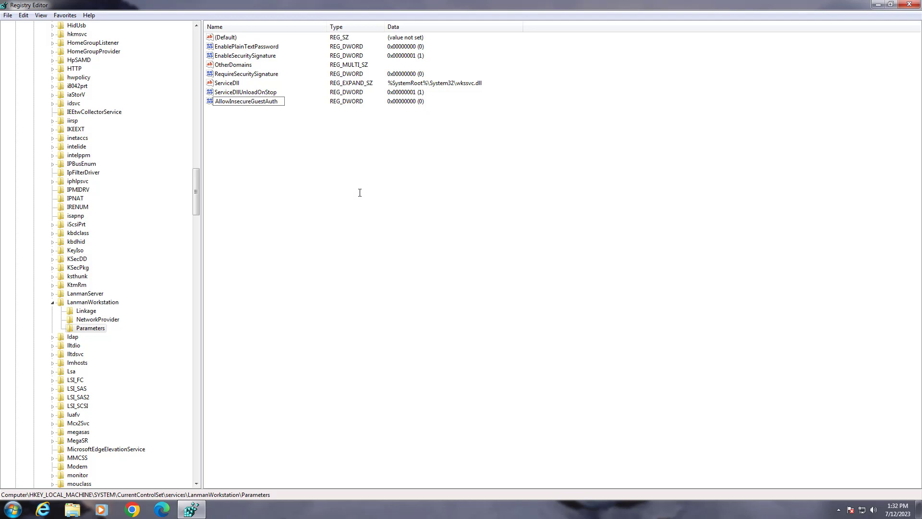
pyautogui.press('Return')
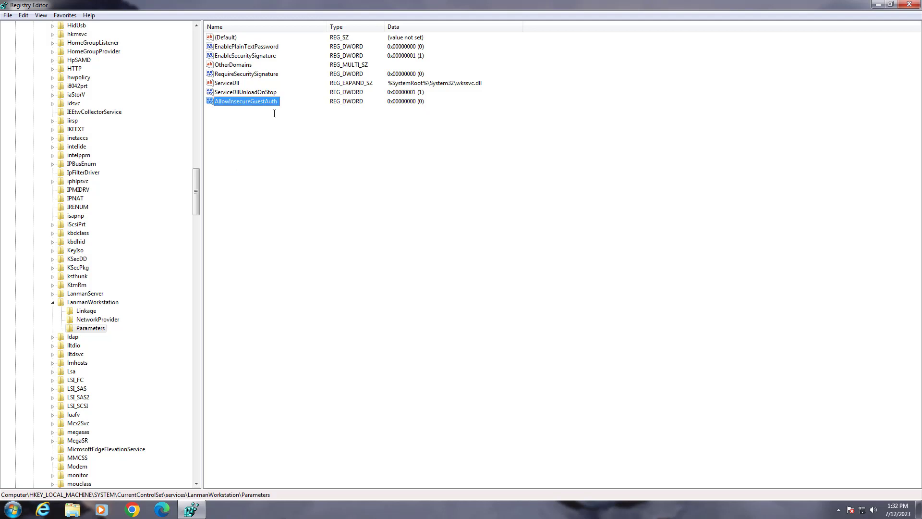
# Step: Set the value data of AllowInsecureGuestAuth to 1
pyautogui.doubleClick(239, 101)
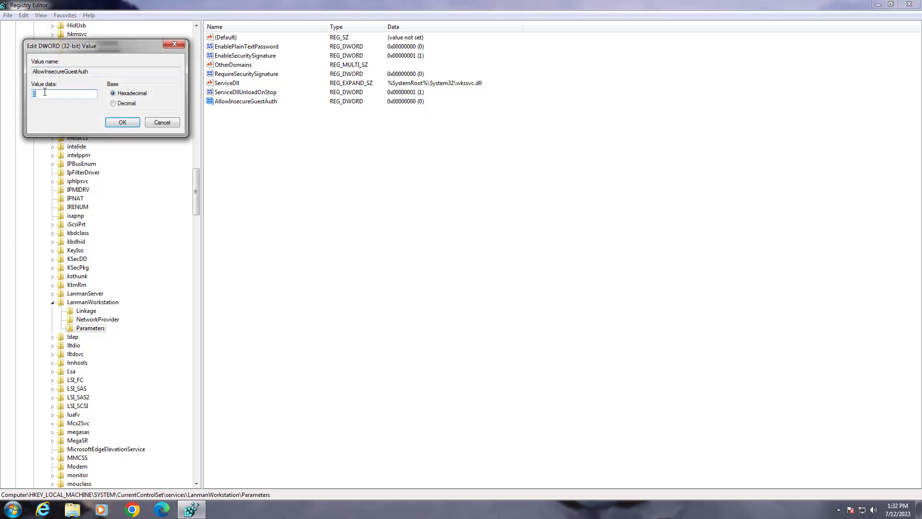
pyautogui.write('1')
pyautogui.click(123, 122)
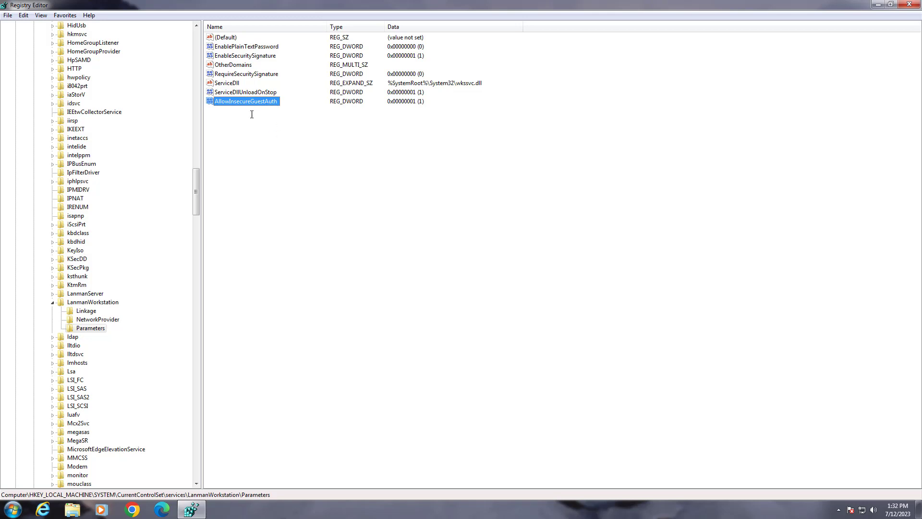
# Step: Collapse the registry tree from LanmanWorkstation back up to HKEY_LOCAL_MACHINE and close Registry Editor
pyautogui.click(52, 303)
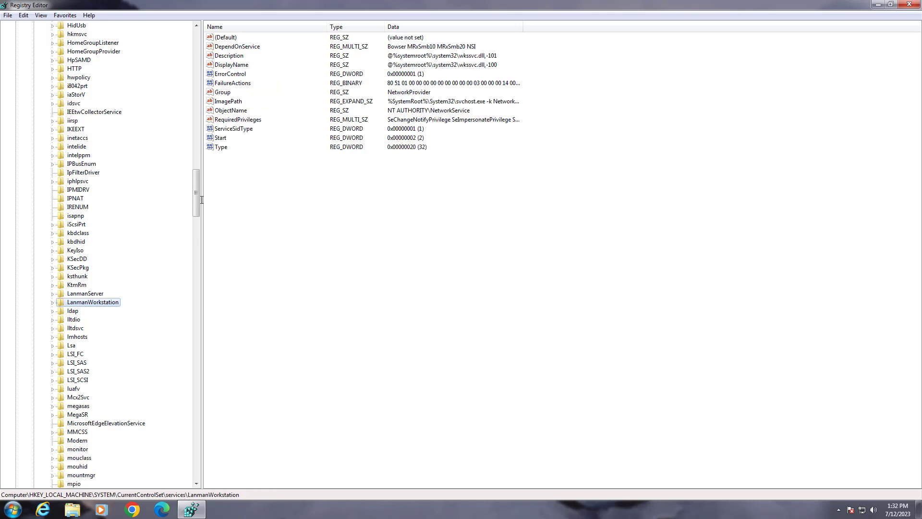
pyautogui.scroll(-4, 197, 182)
pyautogui.moveTo(196, 182); pyautogui.dragTo(197, 33)
pyautogui.click(44, 172)
pyautogui.click(35, 130)
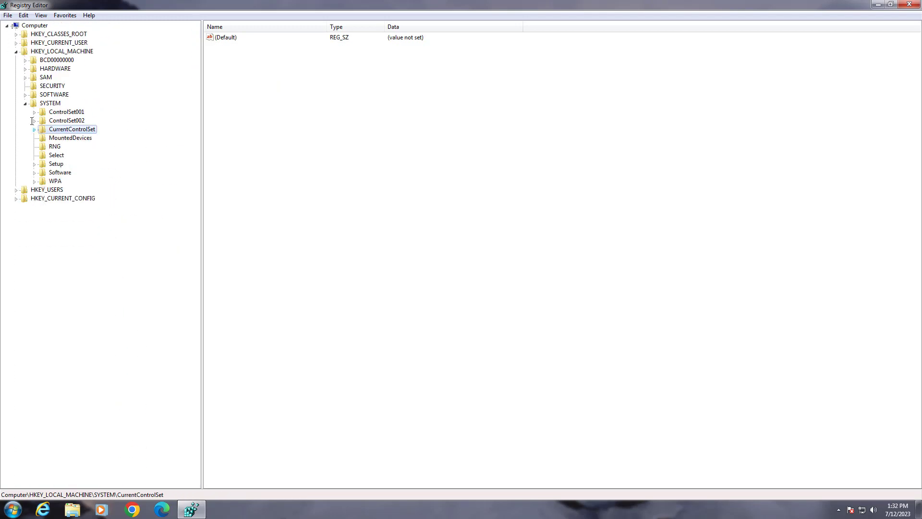
pyautogui.click(25, 104)
pyautogui.click(16, 52)
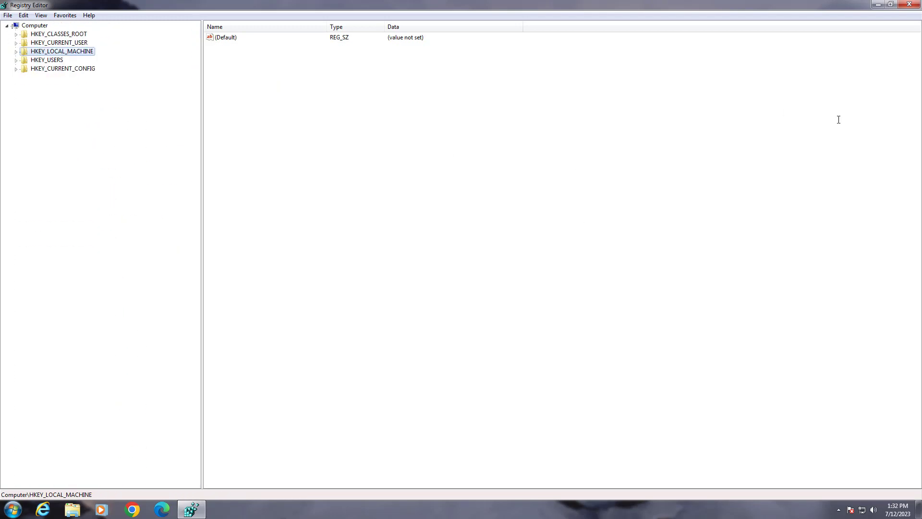
pyautogui.click(909, 4)
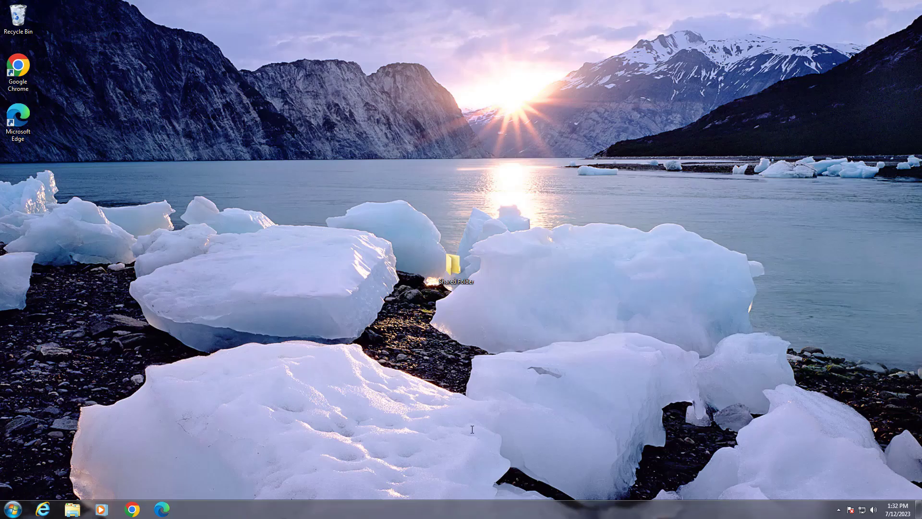
# Step: Restart the Windows 7 computer
pyautogui.click(14, 509)
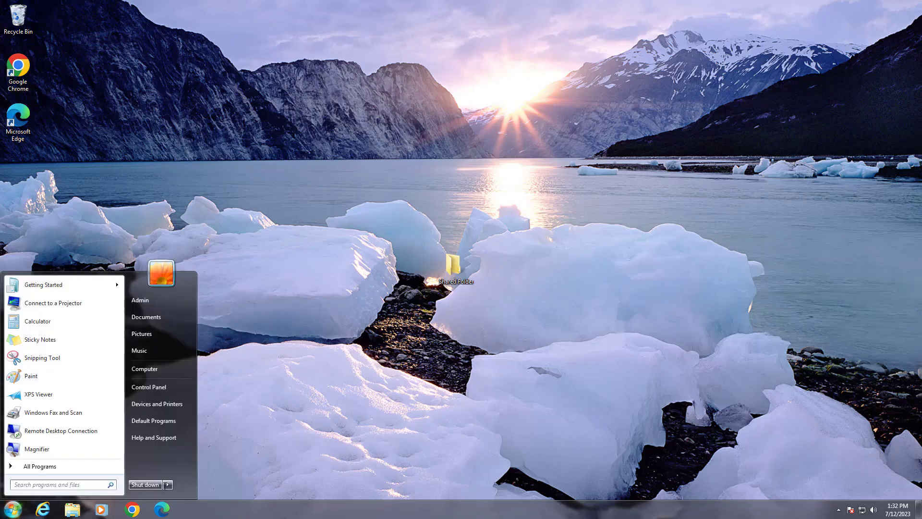
pyautogui.click(168, 484)
pyautogui.click(194, 472)
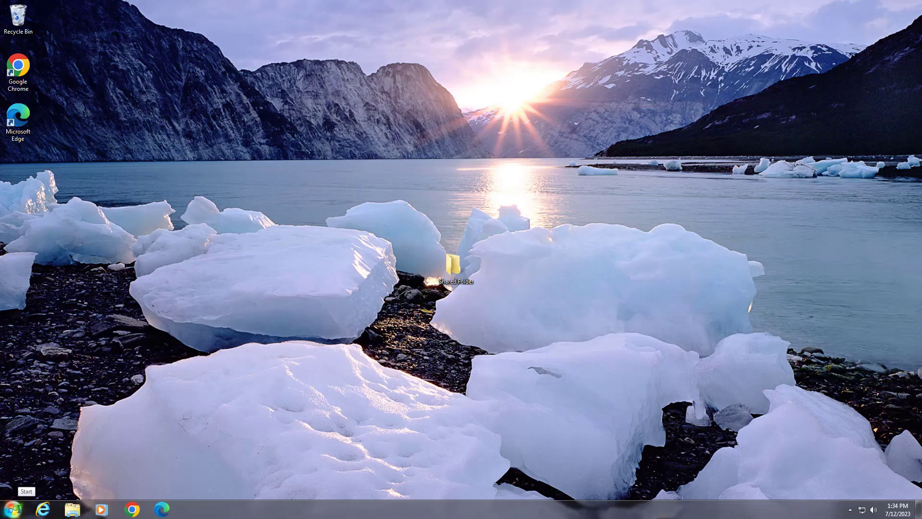
# Step: Search for cmd and launch the Command Prompt as administrator, allowing the elevation request
pyautogui.press('super')
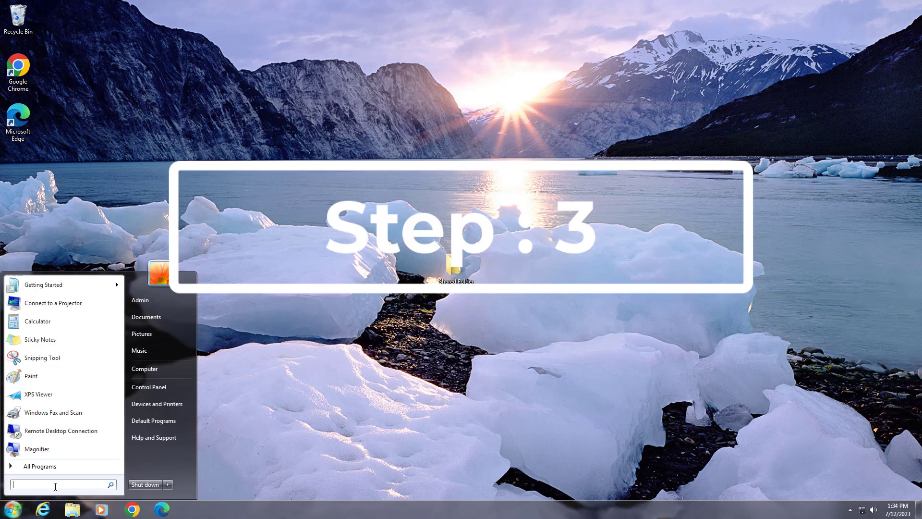
pyautogui.write('cmd')
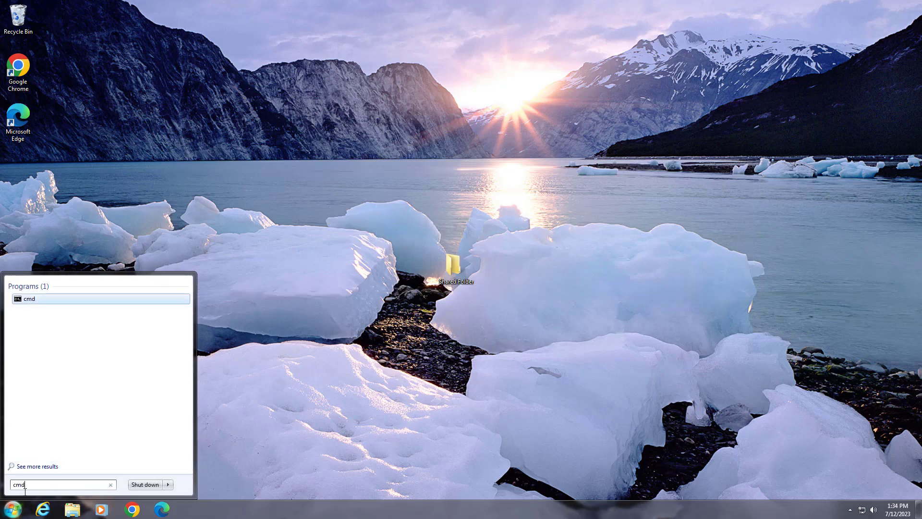
pyautogui.rightClick(29, 300)
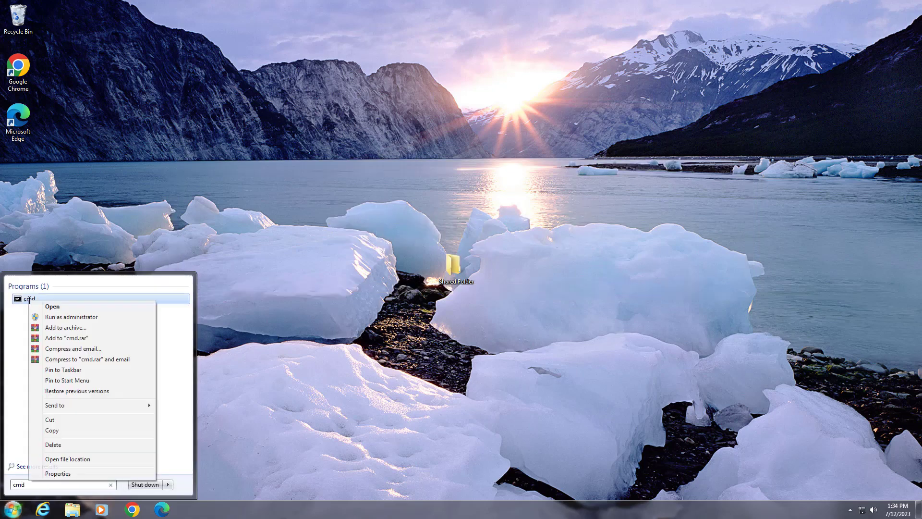
pyautogui.click(71, 316)
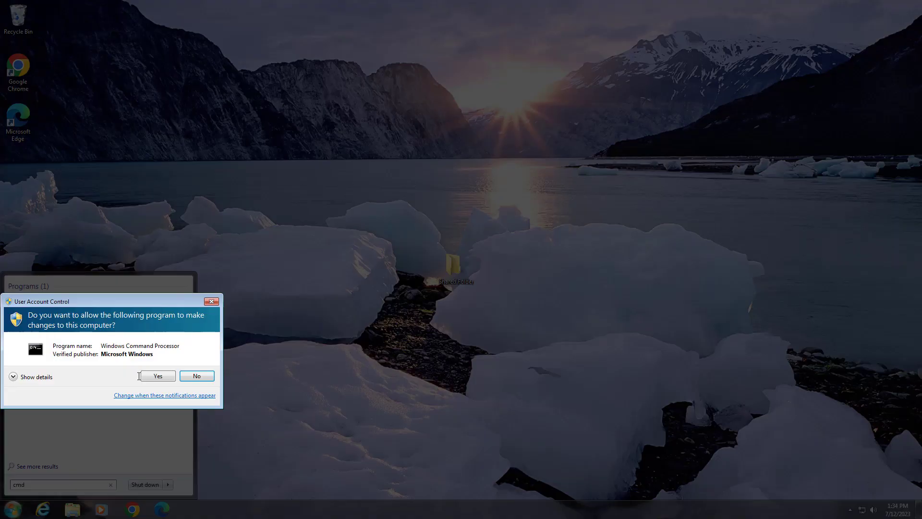
pyautogui.click(158, 375)
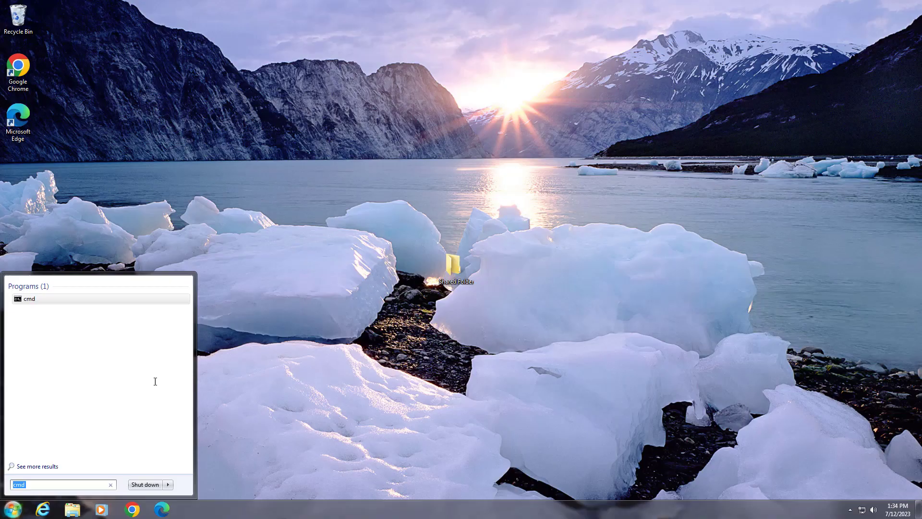
# Step: Run ipconfig to look up the computer's IPv4 address, and minimize the Command Prompt window
pyautogui.write('ipconfig')
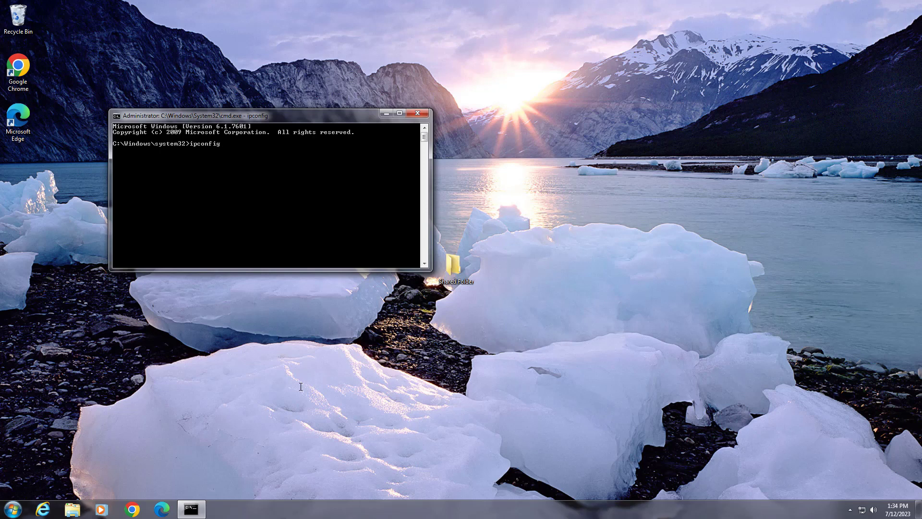
pyautogui.press('Return')
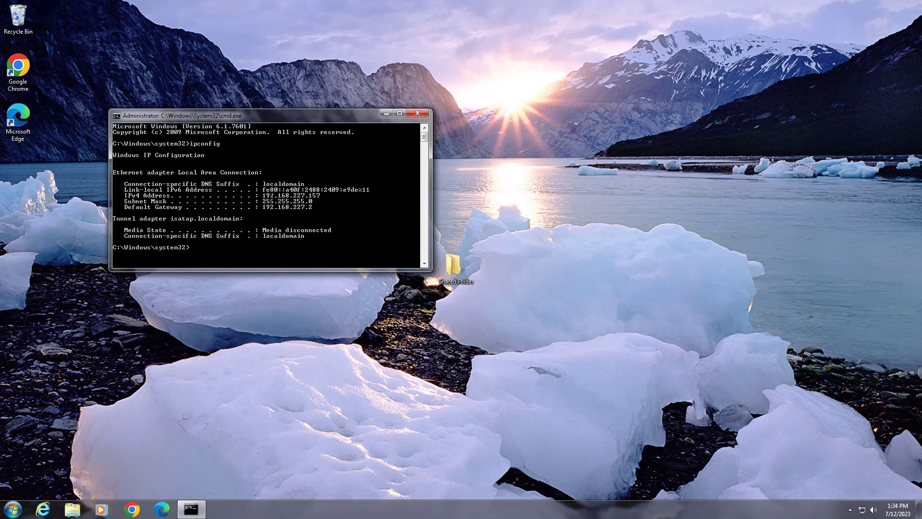
pyautogui.click(387, 116)
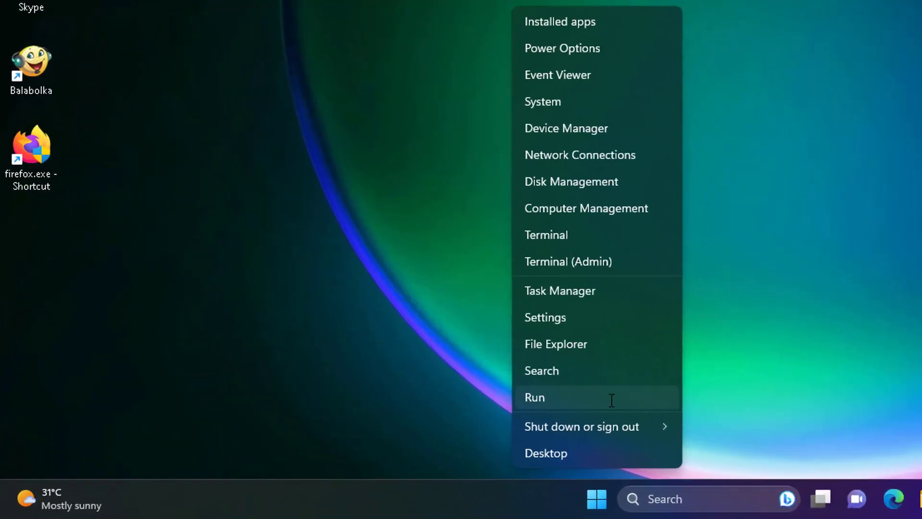
# Step: On the Windows 11 computer, use Run to open \\192.168.227.157 and sign in with the user name Admin
pyautogui.click(360, 448)
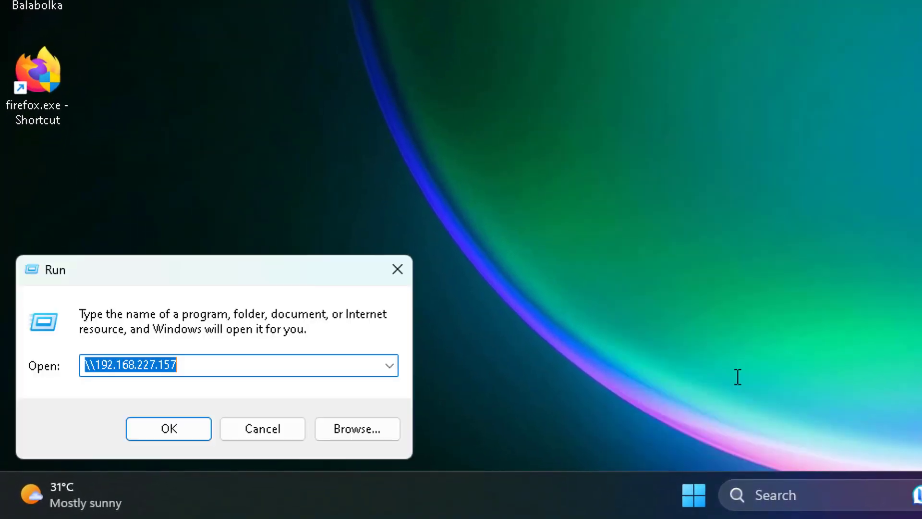
pyautogui.write('\\\\')
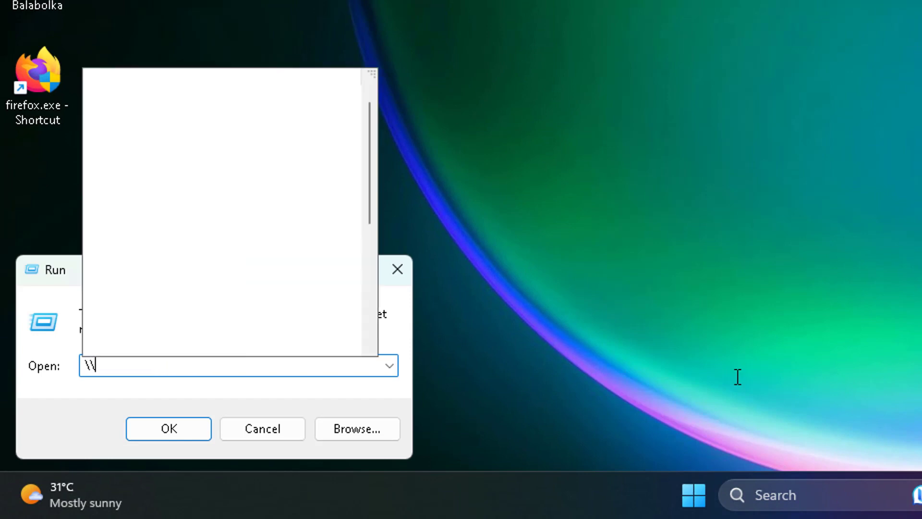
pyautogui.write('192')
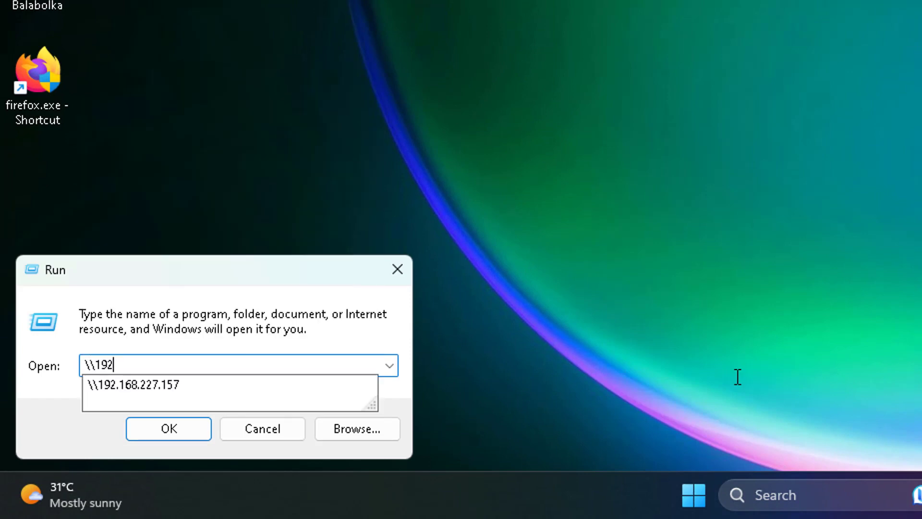
pyautogui.write('.168.227.1')
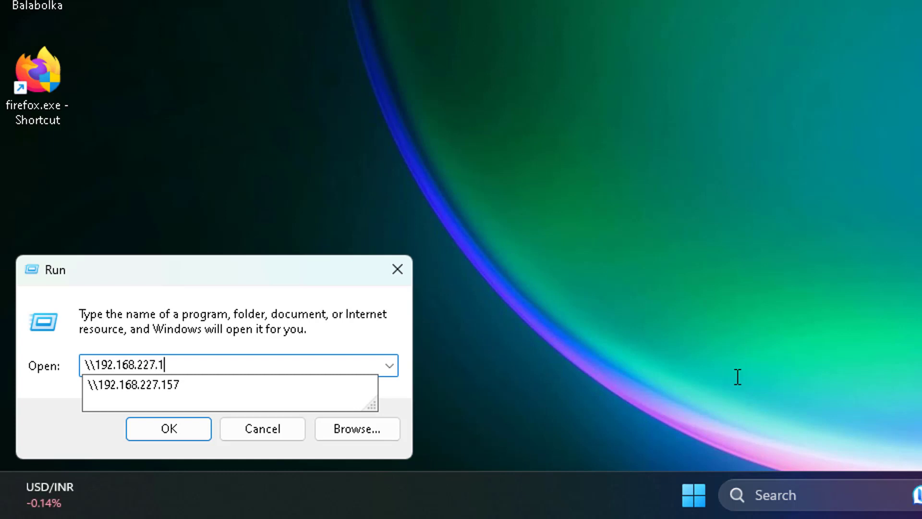
pyautogui.write('57')
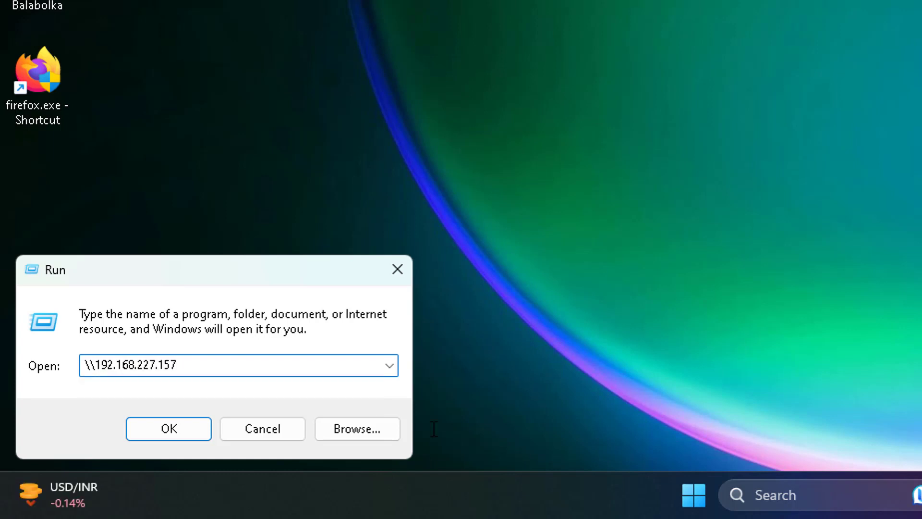
pyautogui.click(162, 432)
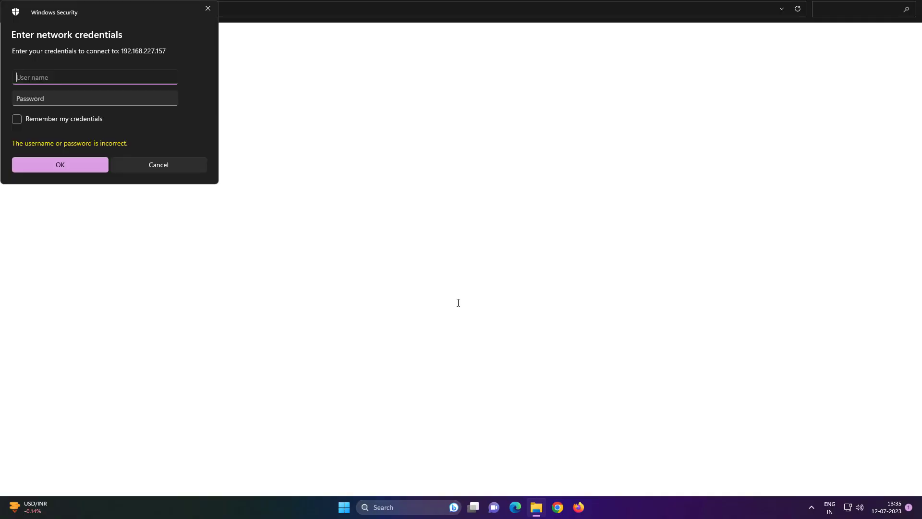
pyautogui.write('Admin')
pyautogui.click(51, 163)
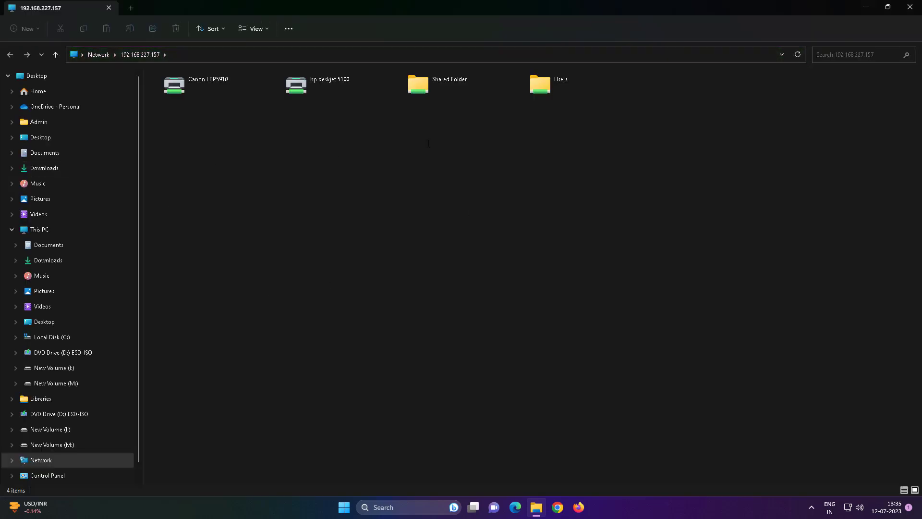
# Step: Open Shared Folder on the network computer, return to its list of shares and close File Explorer
pyautogui.click(441, 90)
pyautogui.doubleClick(440, 90)
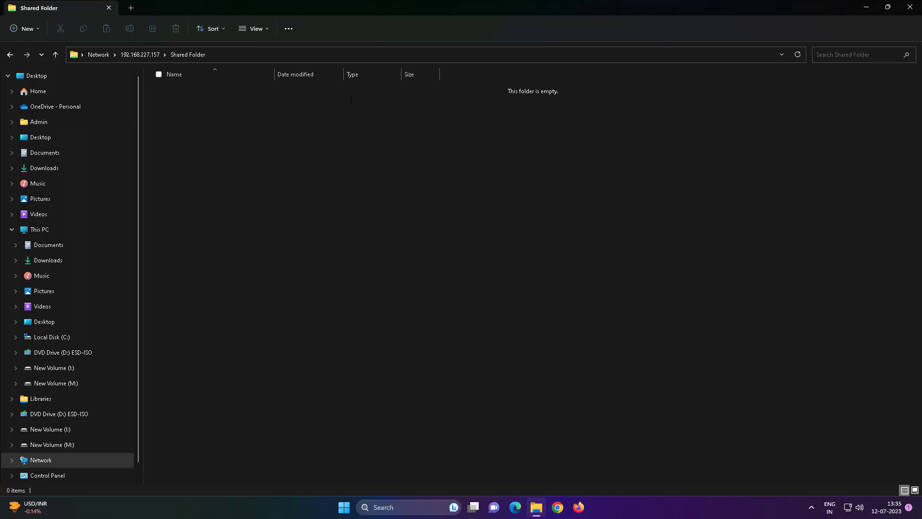
pyautogui.click(56, 55)
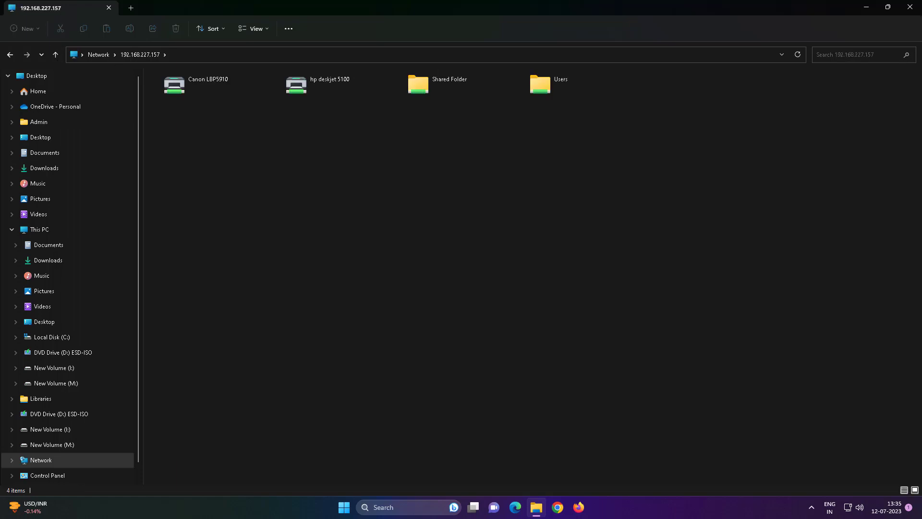
pyautogui.click(910, 7)
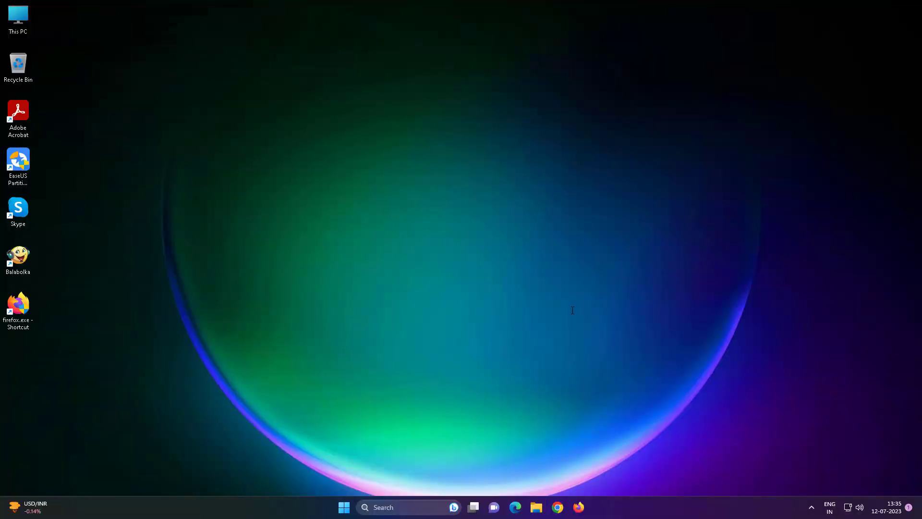